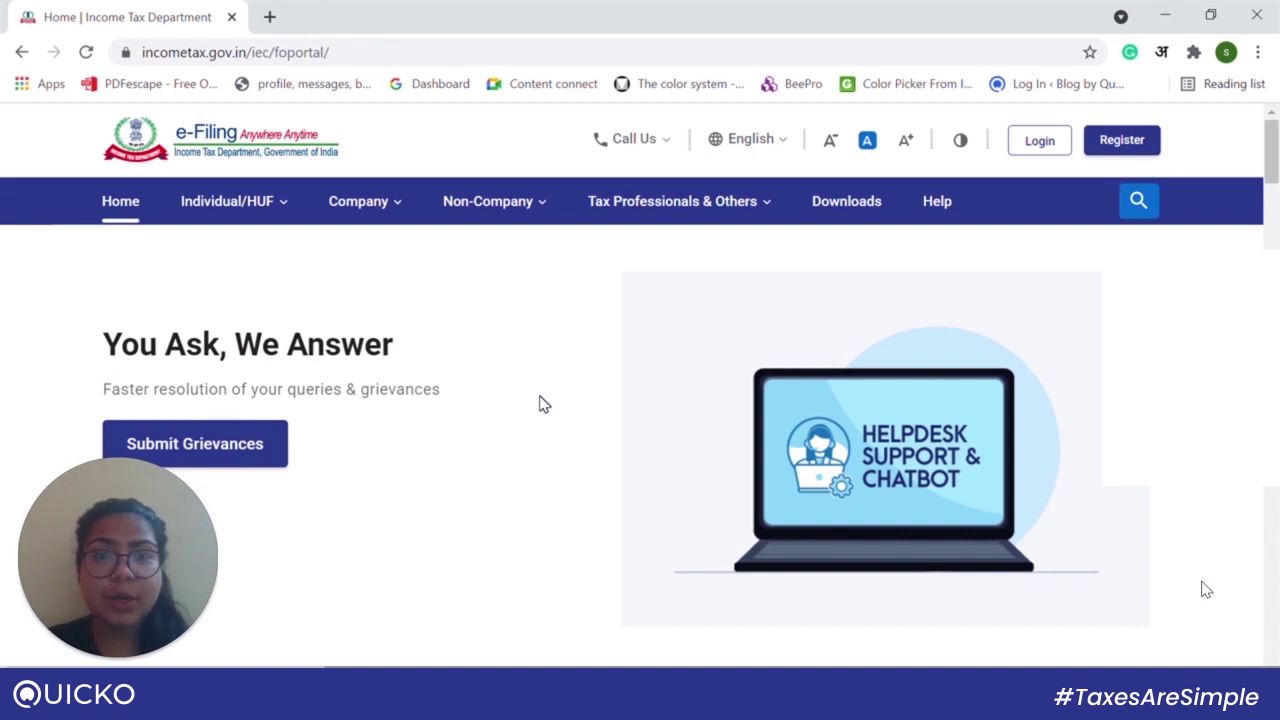
# Open the e-Verify return service from Our Services without logging in.
pyautogui.scroll(-4, 543, 403)
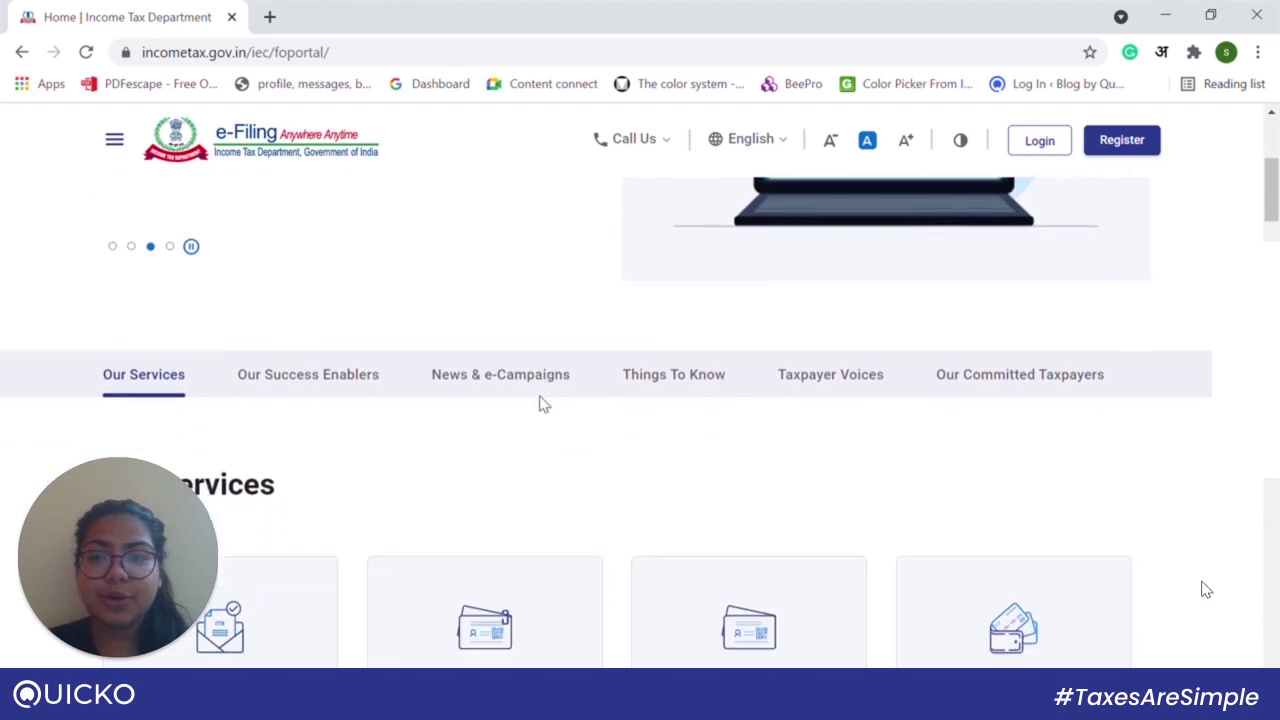
pyautogui.scroll(-3, 543, 403)
pyautogui.click(213, 430)
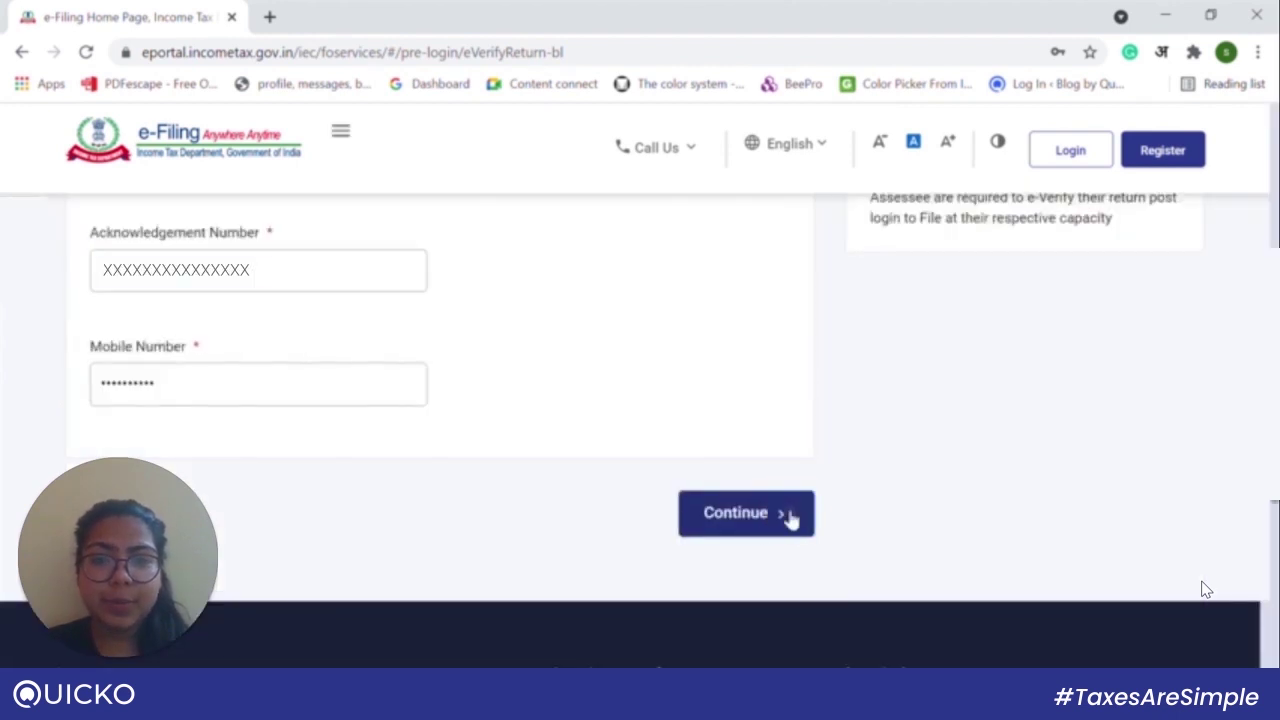
# Submit the PAN, acknowledgement and mobile number details, then paste the mobile OTP.
pyautogui.click(790, 516)
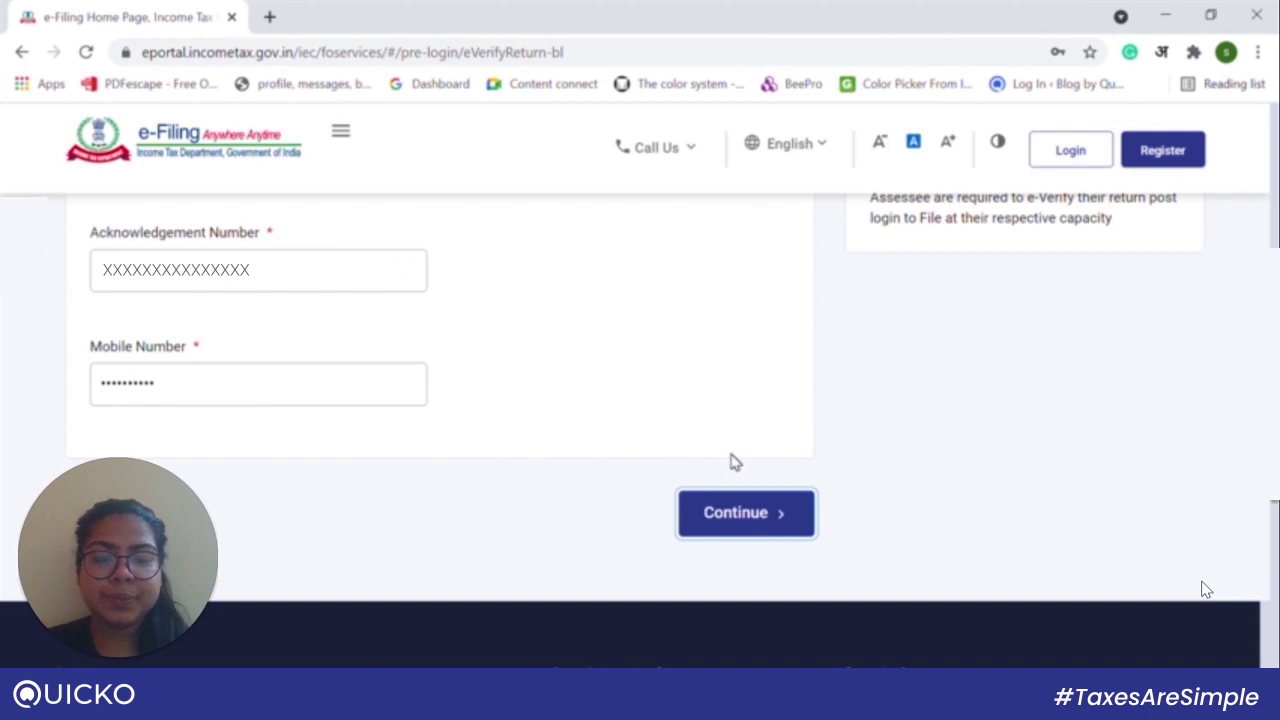
pyautogui.scroll(-2, 735, 462)
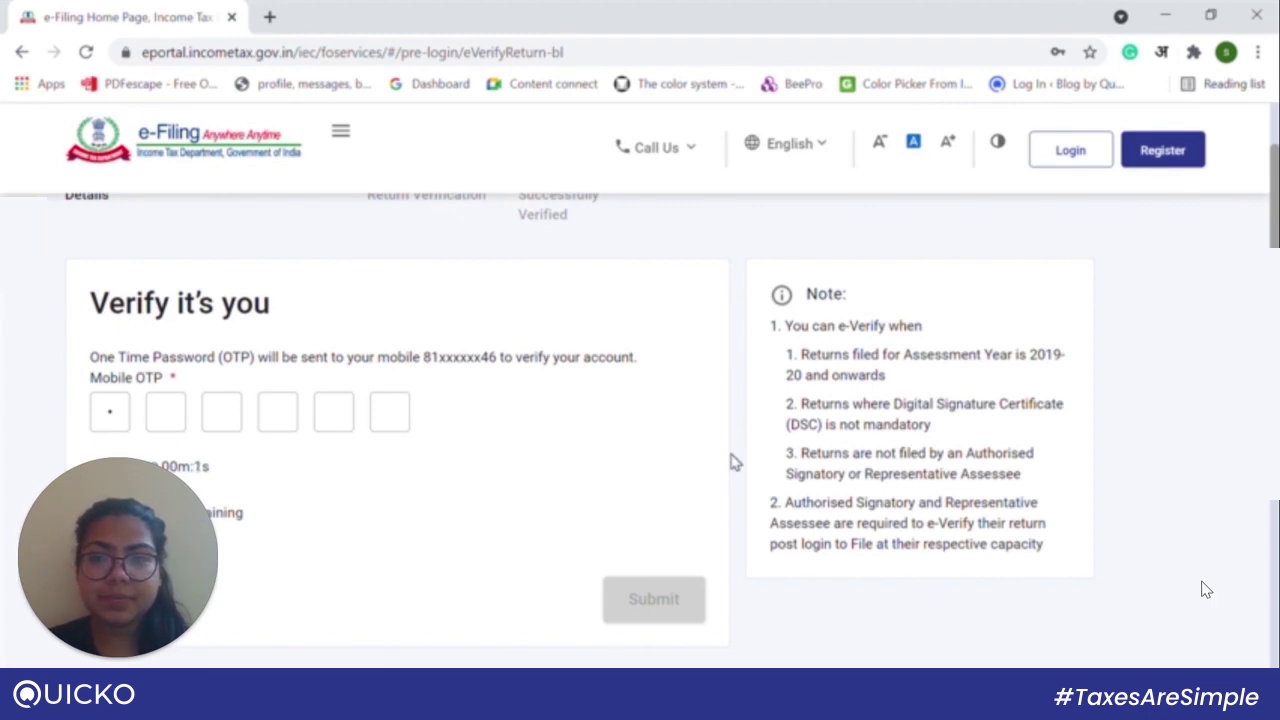
pyautogui.hotkey('ctrl', 'v')
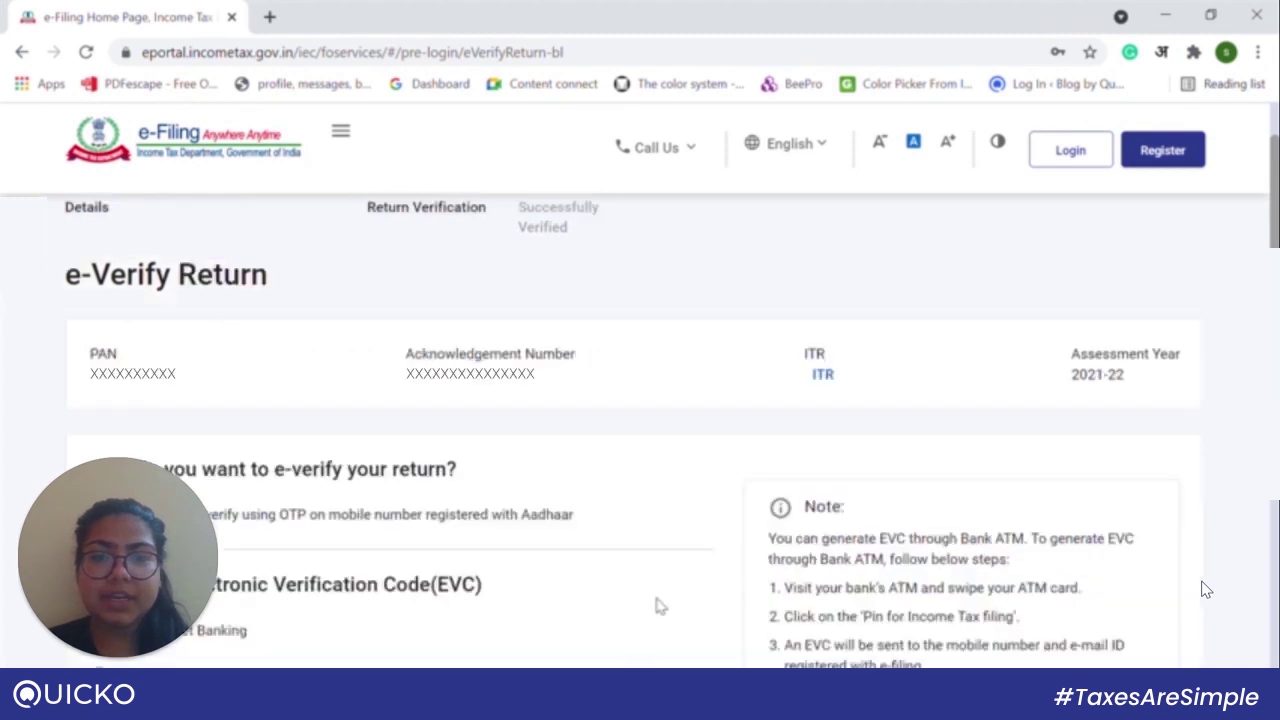
# Switch from the Aadhaar OTP option to generating the EVC Through Net Banking.
pyautogui.scroll(3, 657, 606)
pyautogui.scroll(-4, 657, 606)
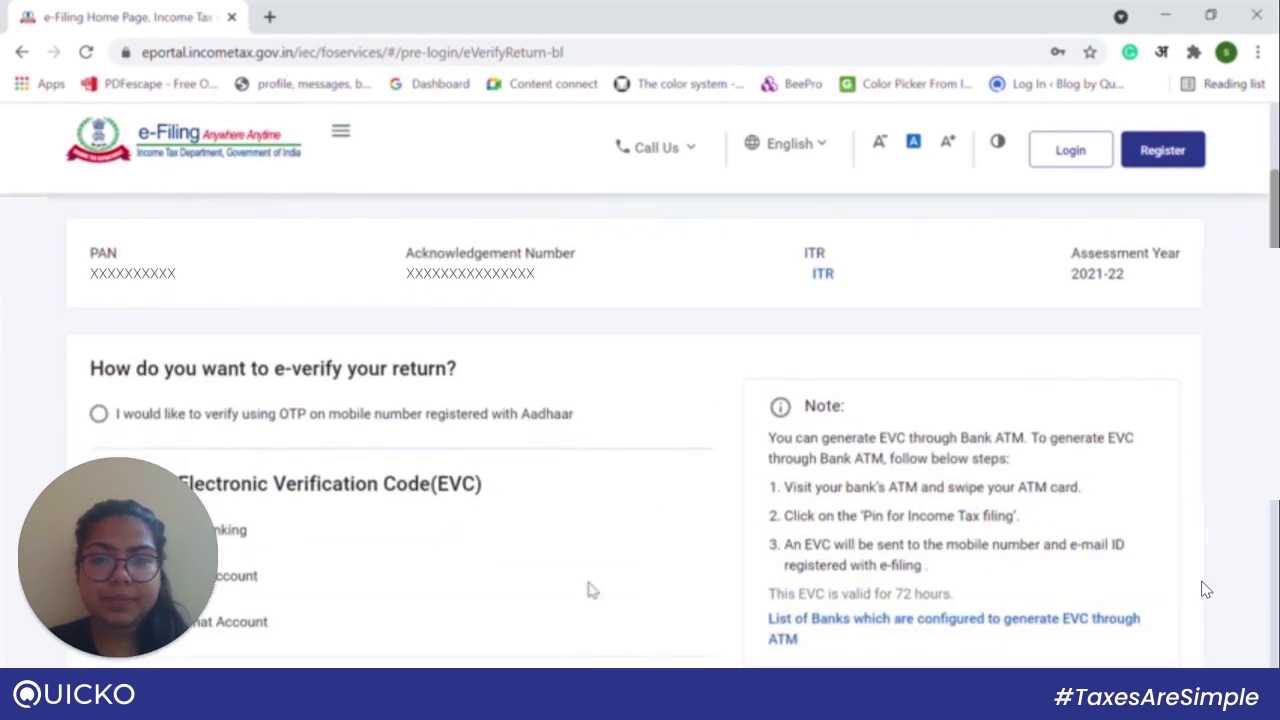
pyautogui.click(118, 418)
pyautogui.scroll(-2, 388, 458)
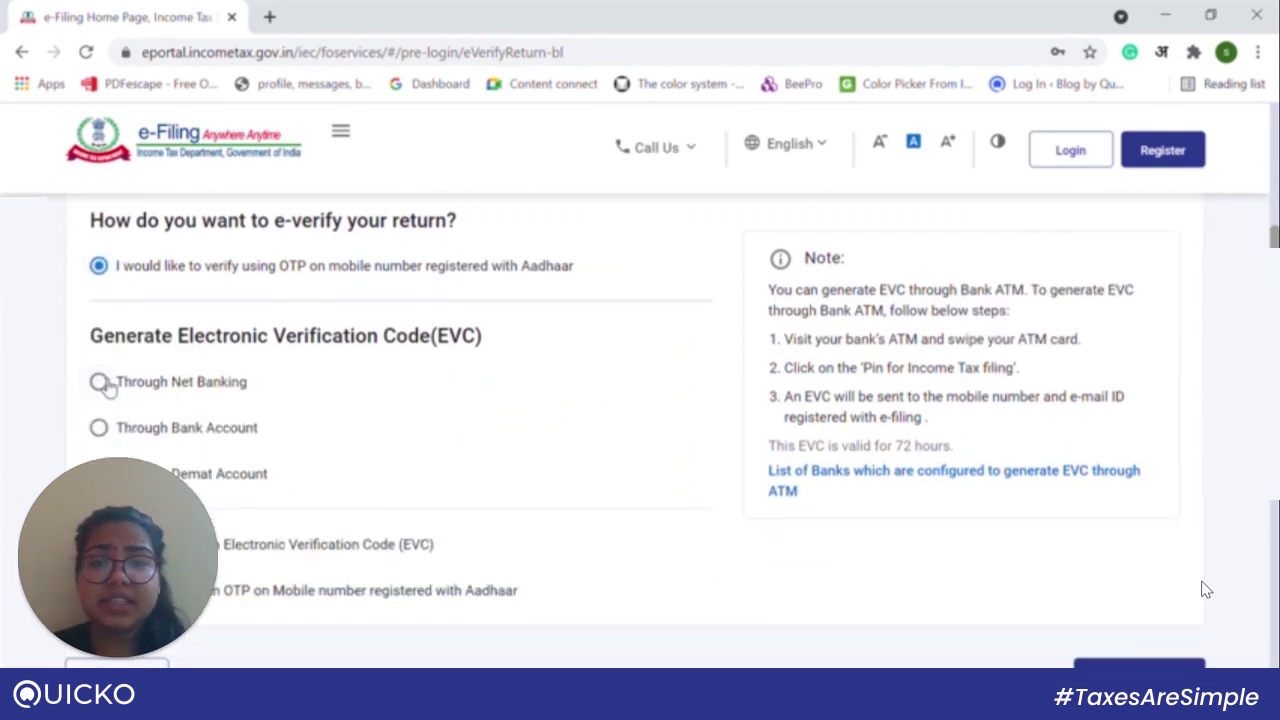
pyautogui.click(100, 382)
pyautogui.scroll(-3, 443, 414)
pyautogui.scroll(4, 447, 416)
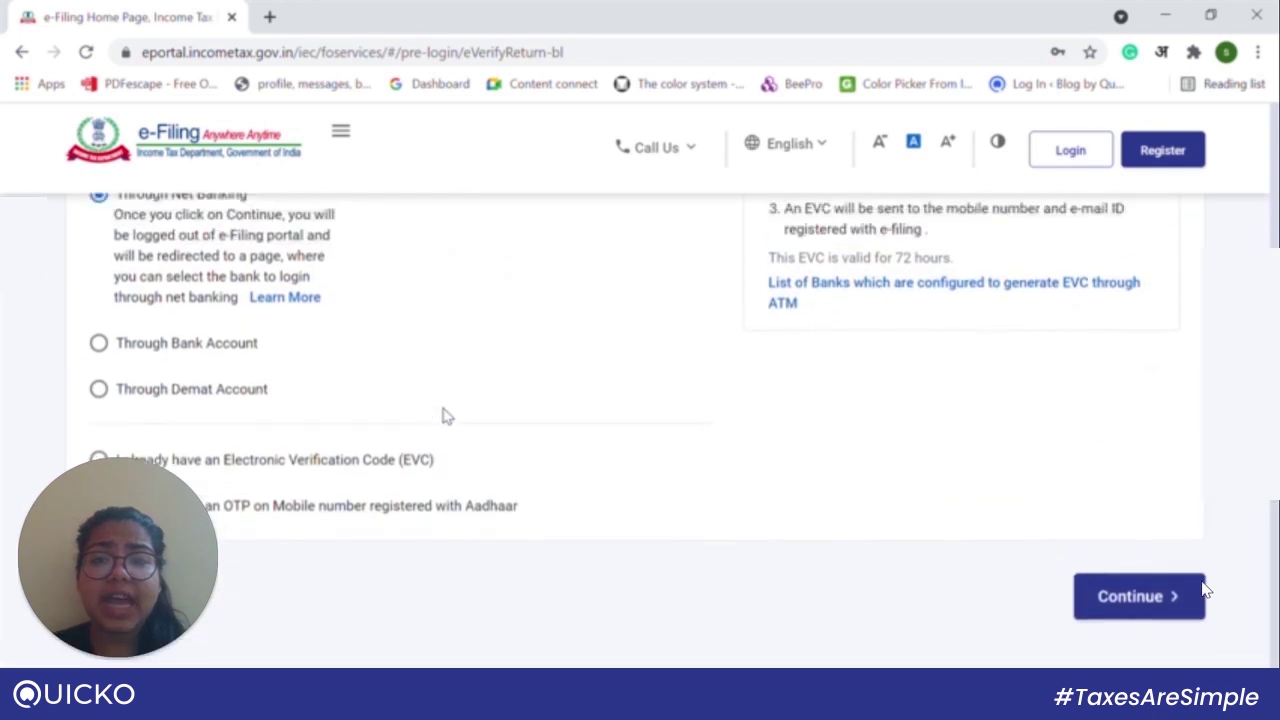
pyautogui.scroll(3, 446, 416)
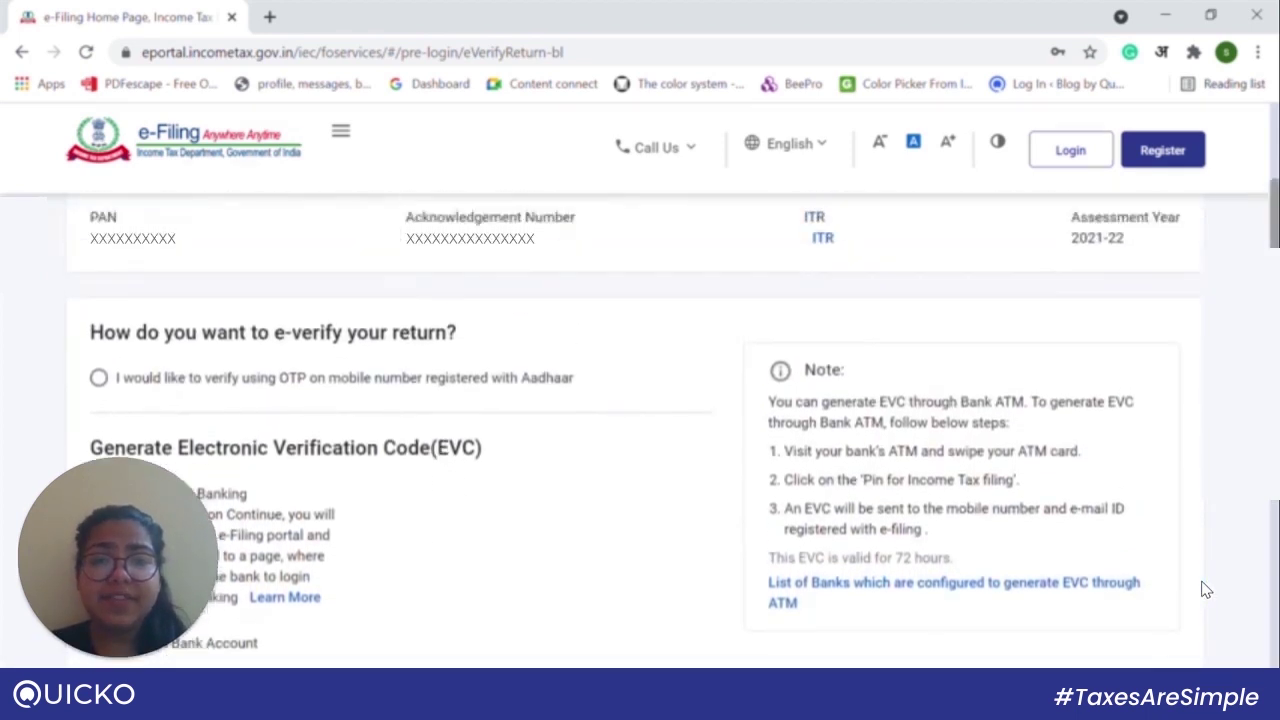
# On the login page, dismiss the browser prompt, enter the PAN as User ID, and continue.
pyautogui.click(1066, 152)
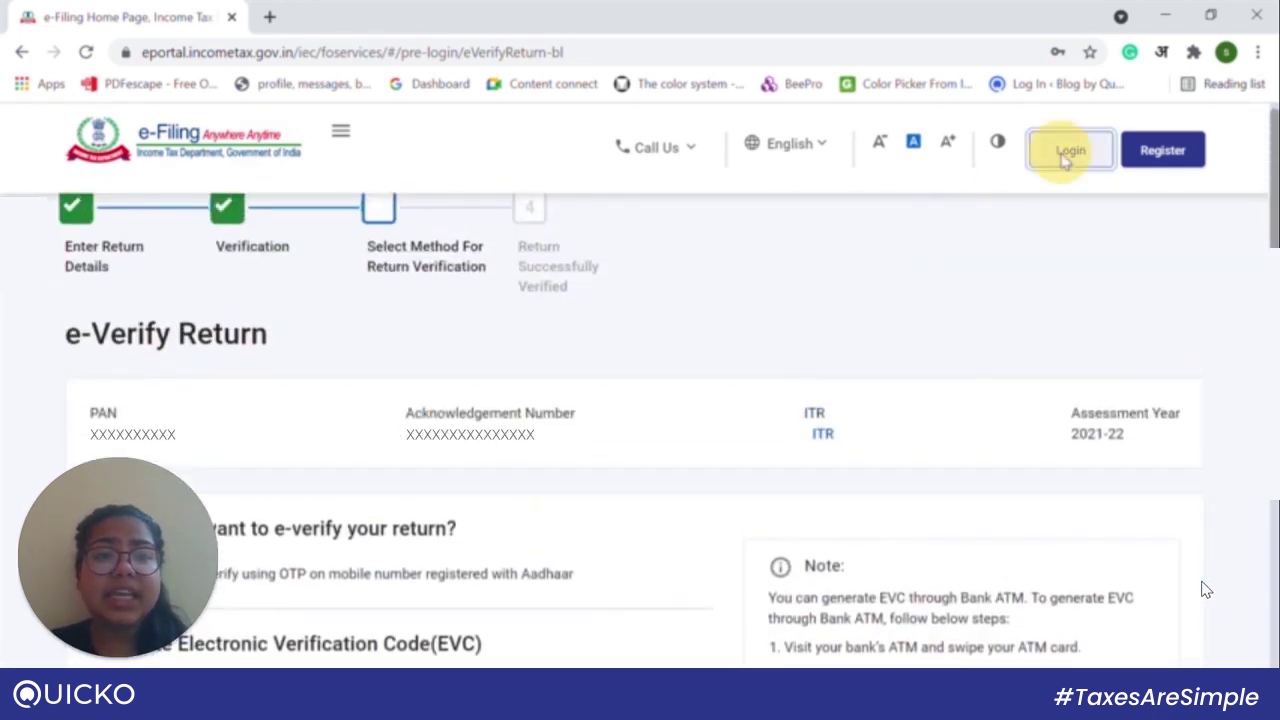
pyautogui.click(1091, 83)
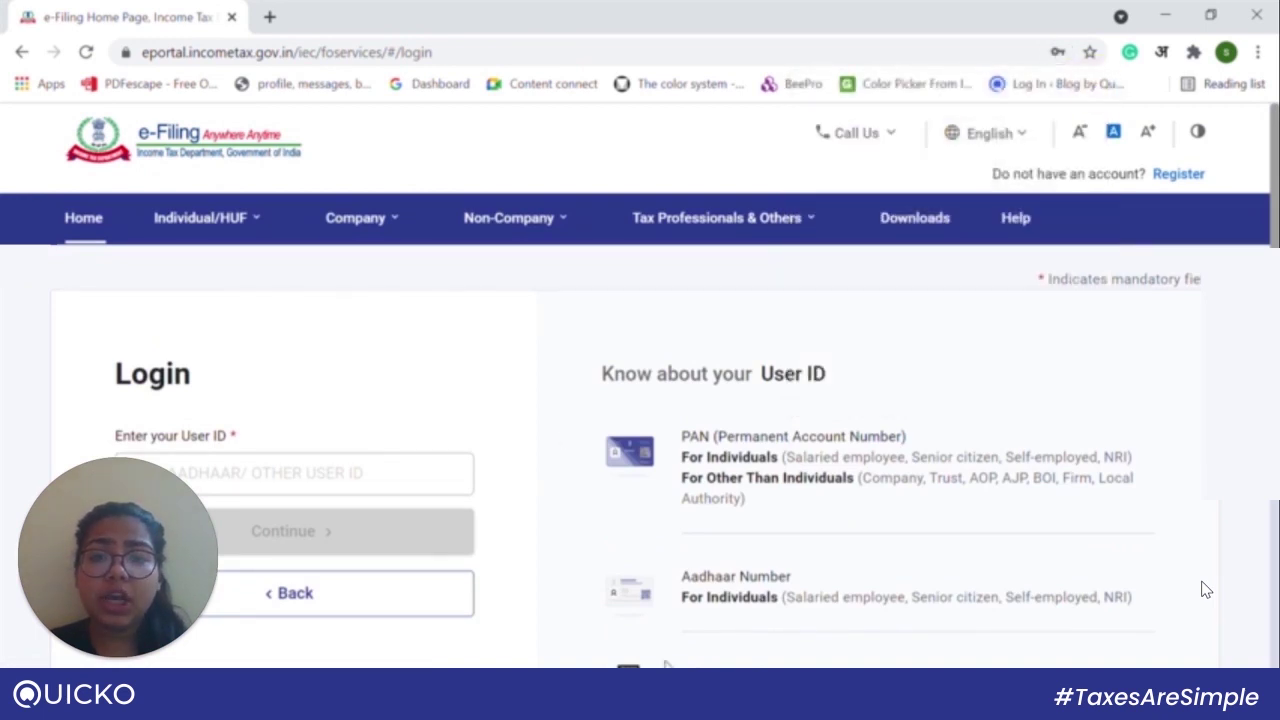
pyautogui.click(228, 471)
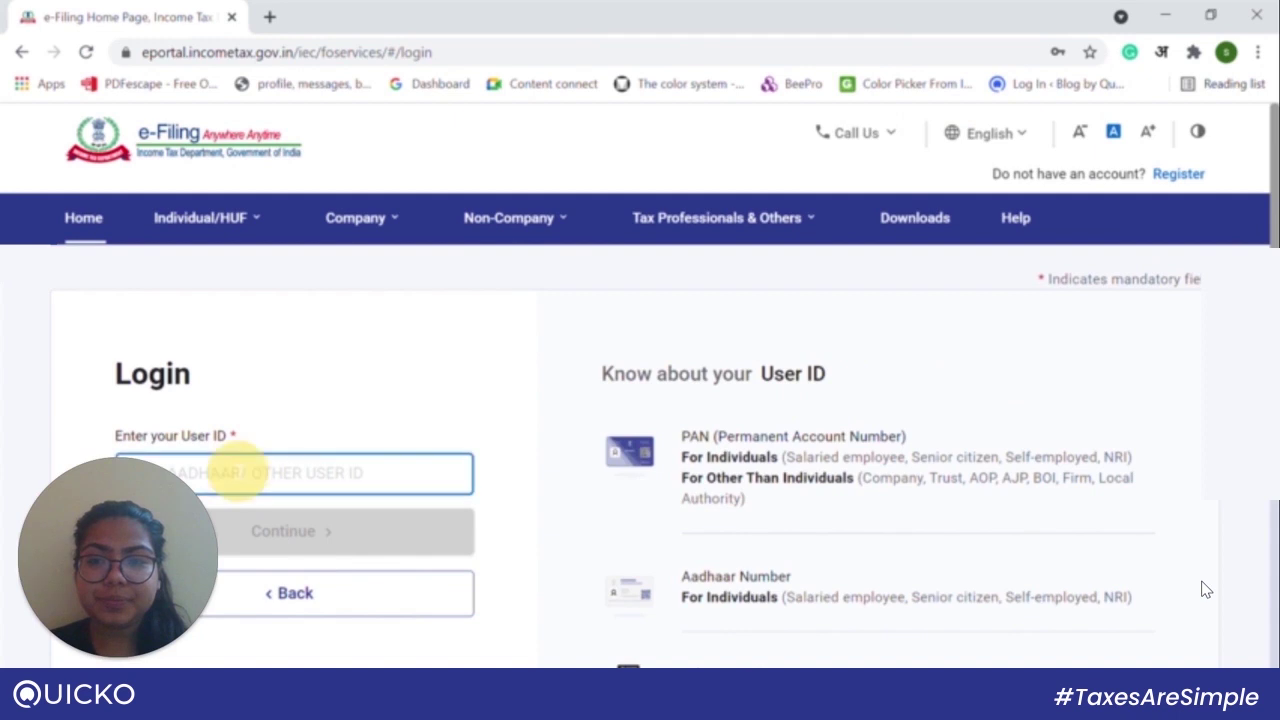
pyautogui.write('XXXXXXXXXXXX')
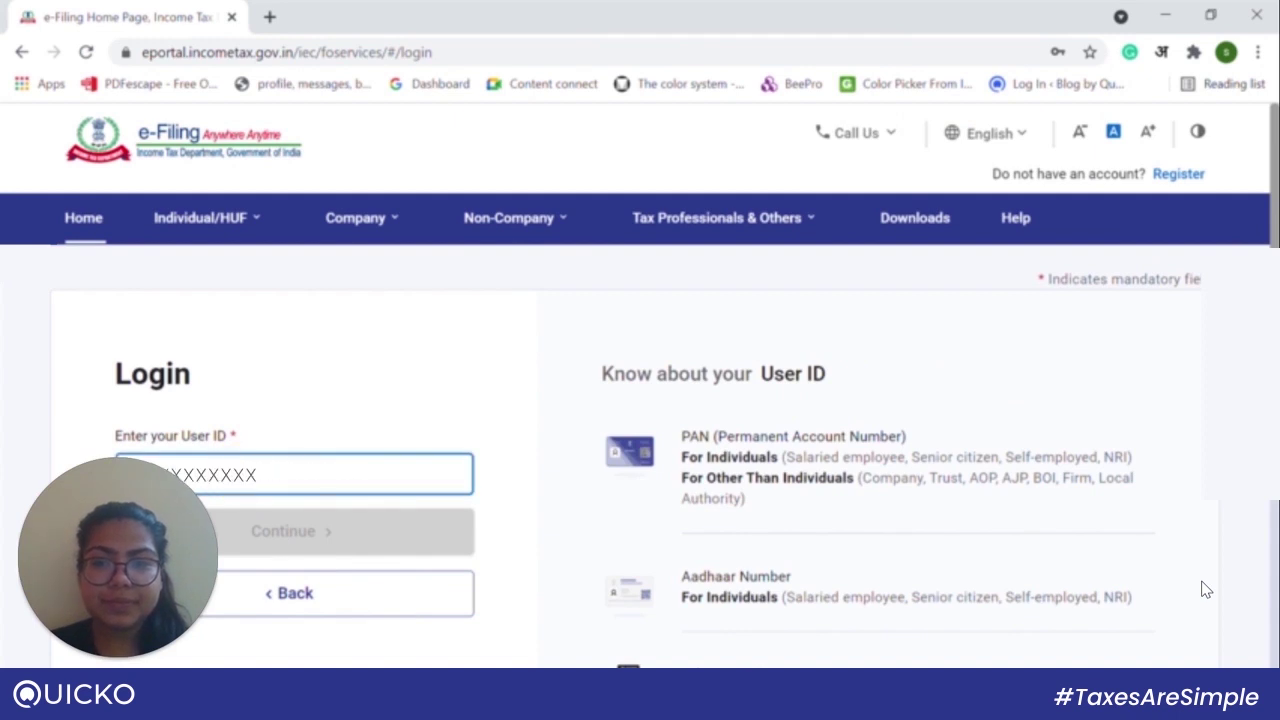
pyautogui.click(371, 471)
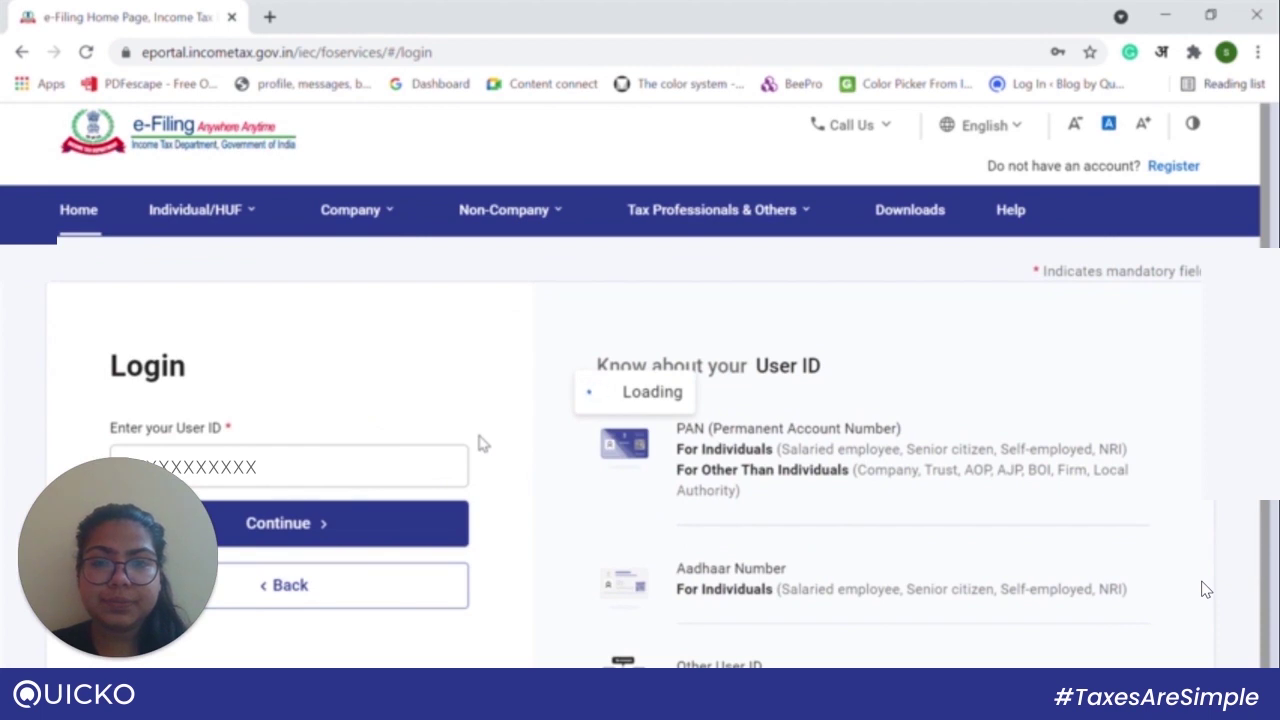
# Confirm the secure access message, sign in with the password, and decline Chrome's password update.
pyautogui.scroll(-1, 1205, 590)
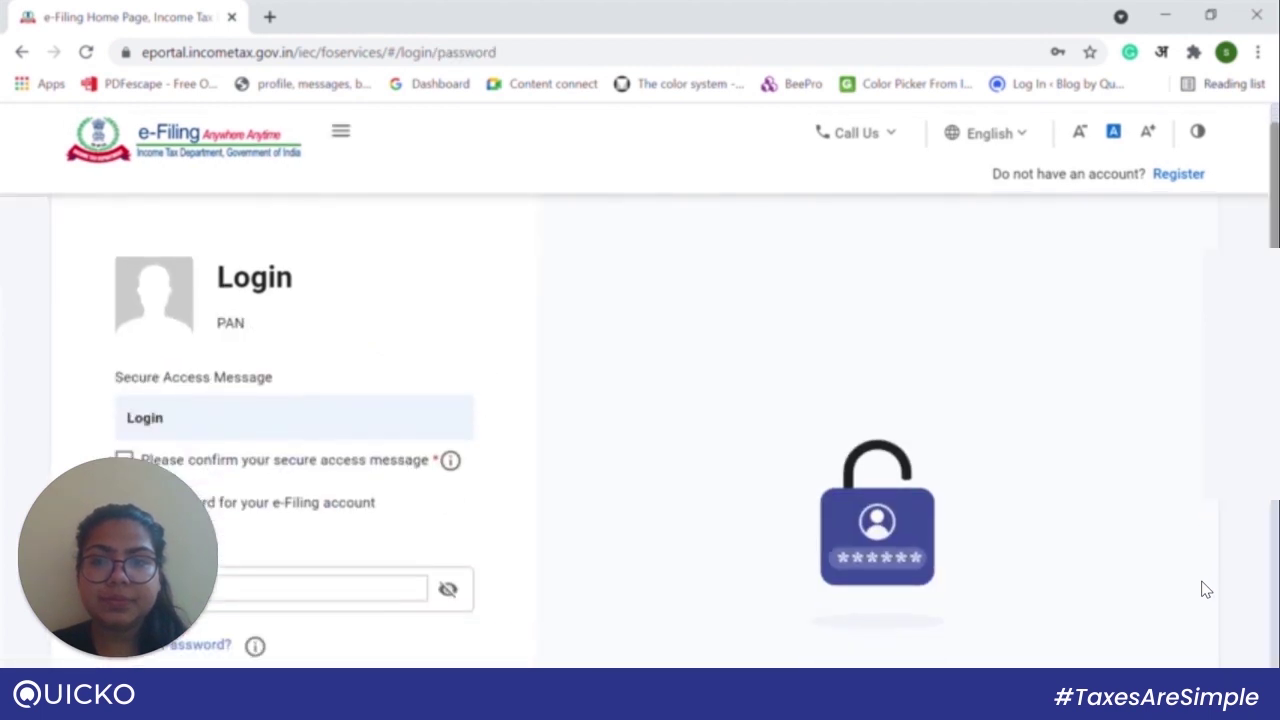
pyautogui.click(121, 452)
pyautogui.click(292, 500)
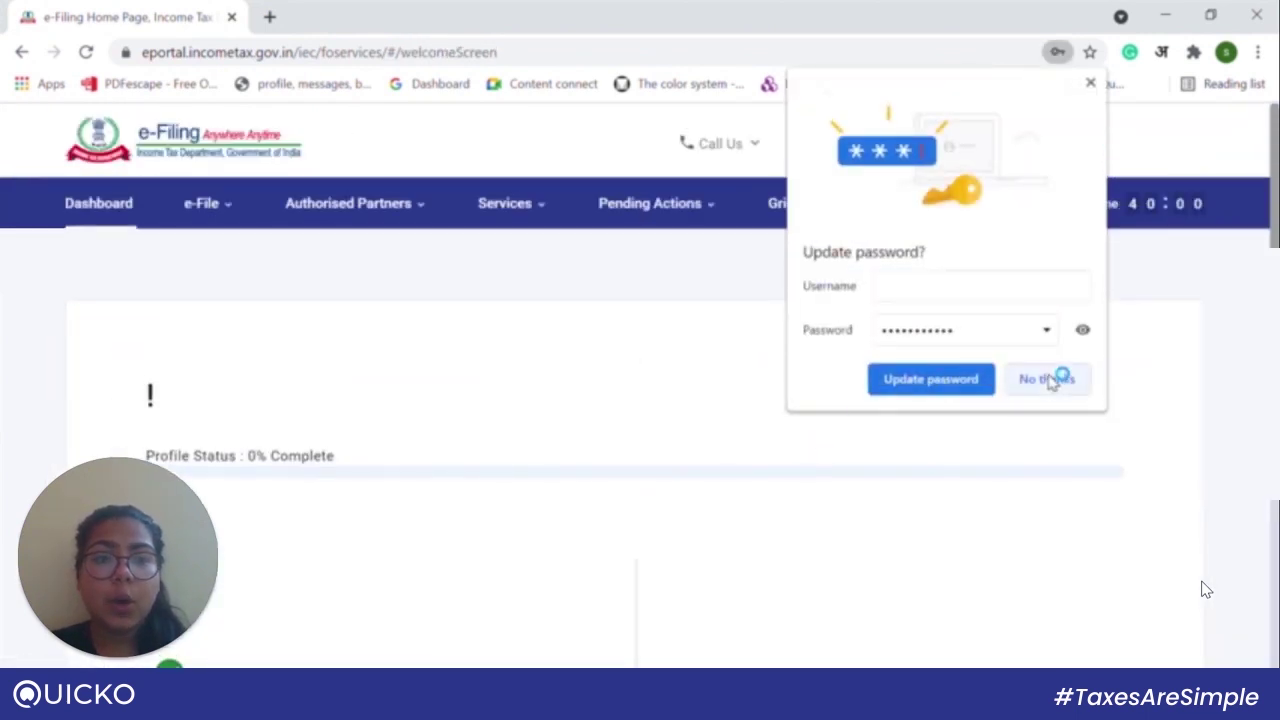
pyautogui.click(1052, 380)
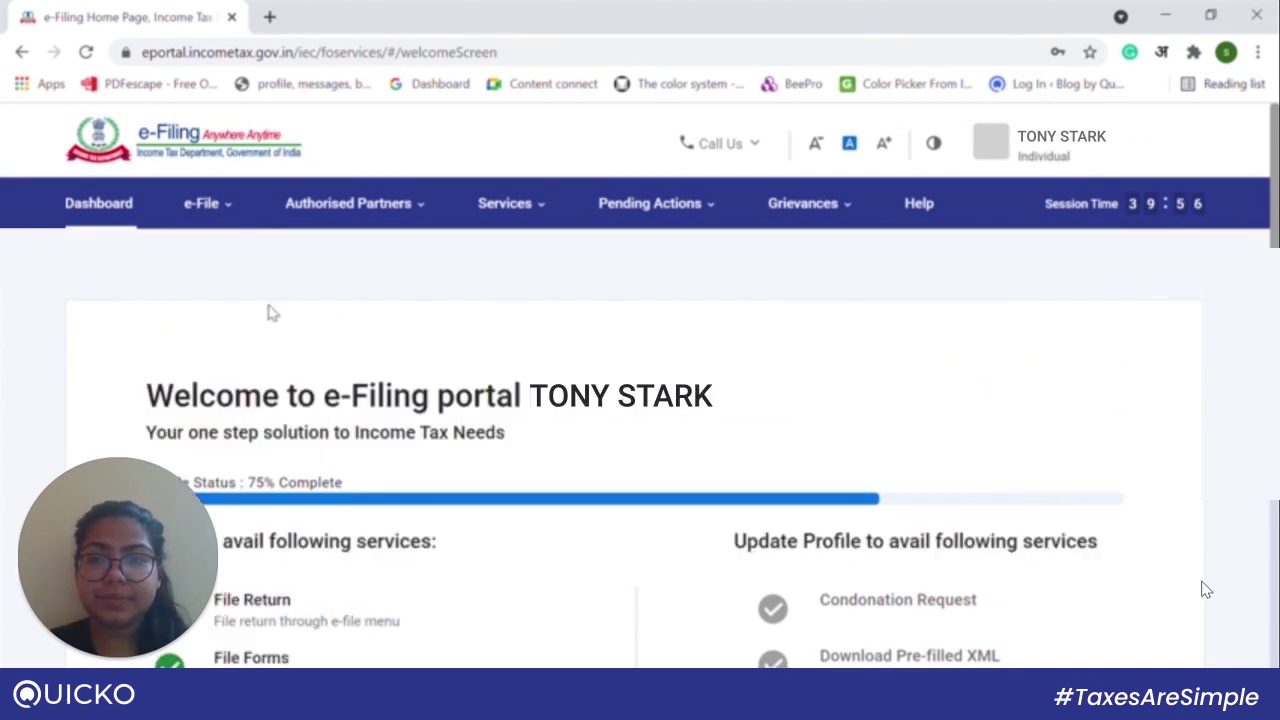
# Go to e-File > Income Tax Returns > E-Verify Return and e-verify the AY 2021-22 original return.
pyautogui.click(203, 215)
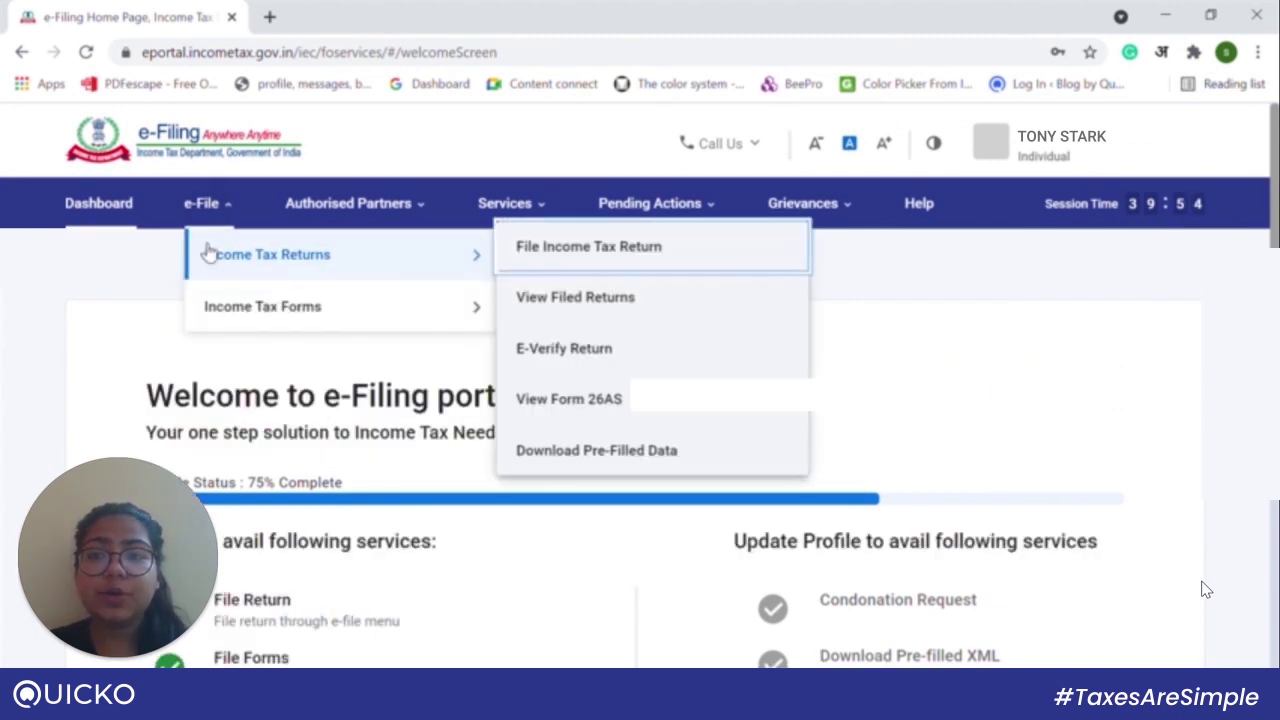
pyautogui.click(282, 262)
pyautogui.click(540, 349)
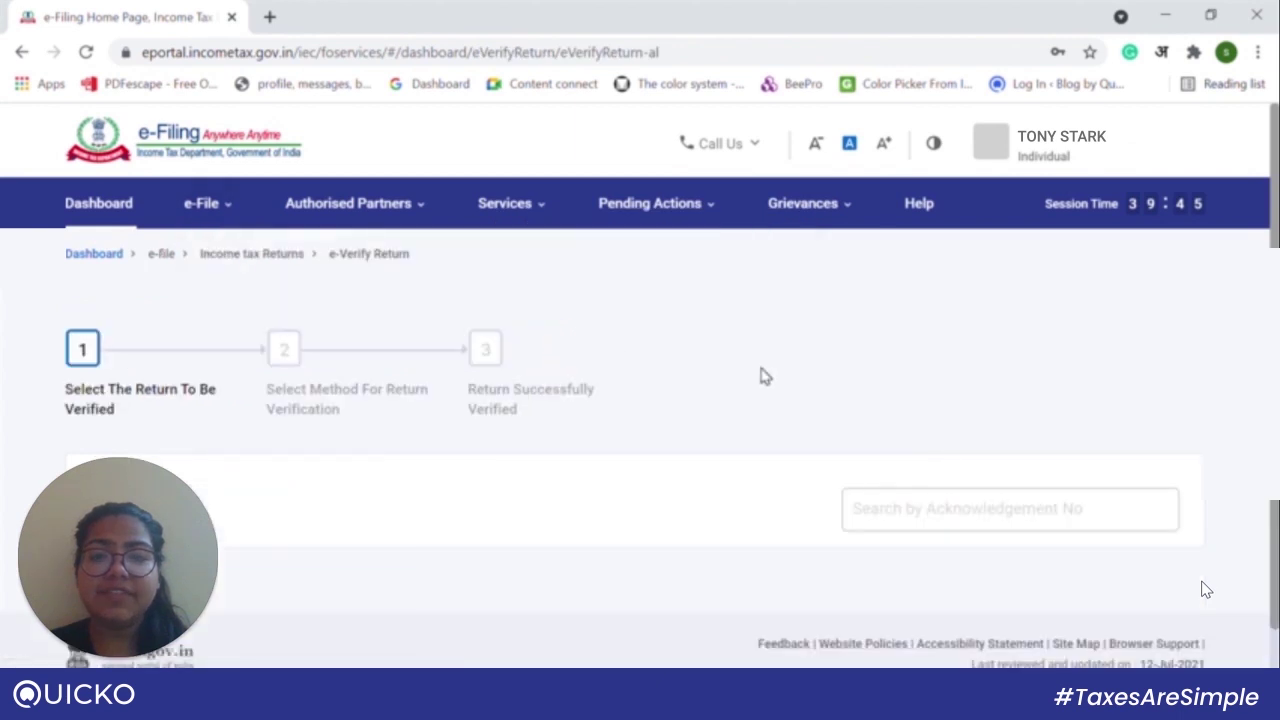
pyautogui.scroll(-2, 760, 376)
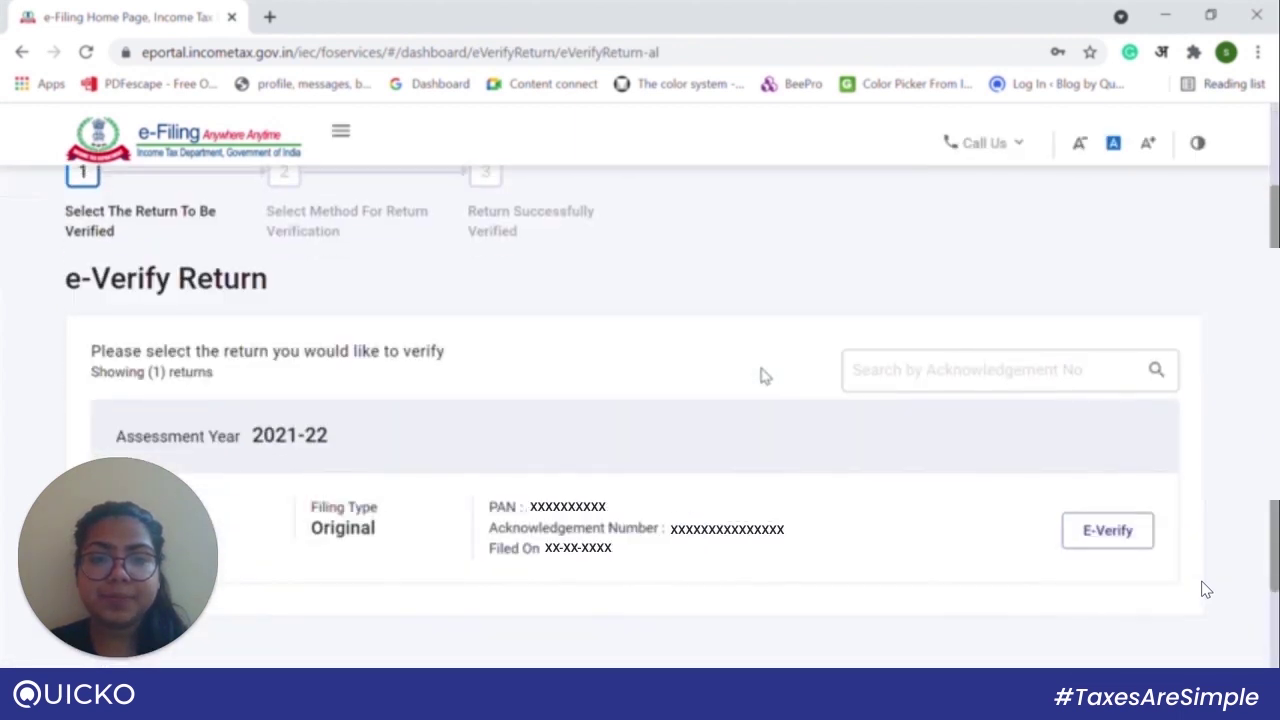
pyautogui.scroll(-1, 733, 426)
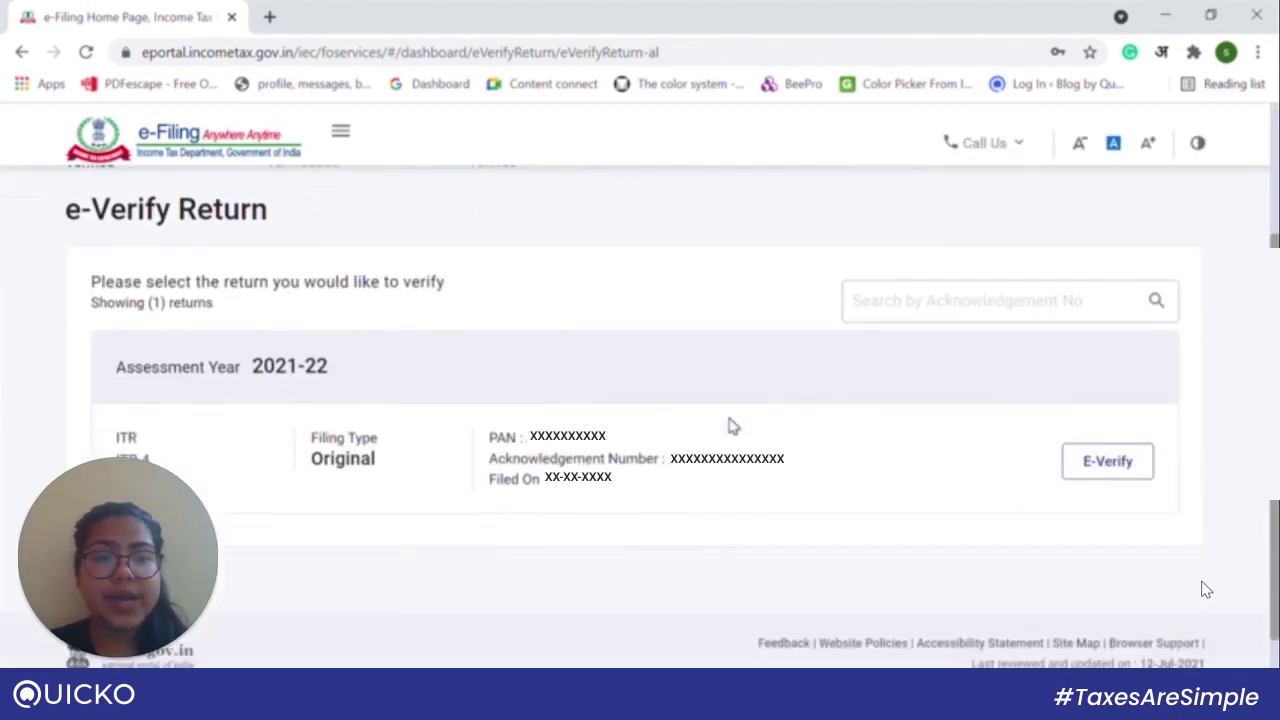
pyautogui.click(1103, 472)
# Scroll down the e-Verify Return page to the Aadhaar OTP and EVC options.
pyautogui.scroll(-2, 700, 512)
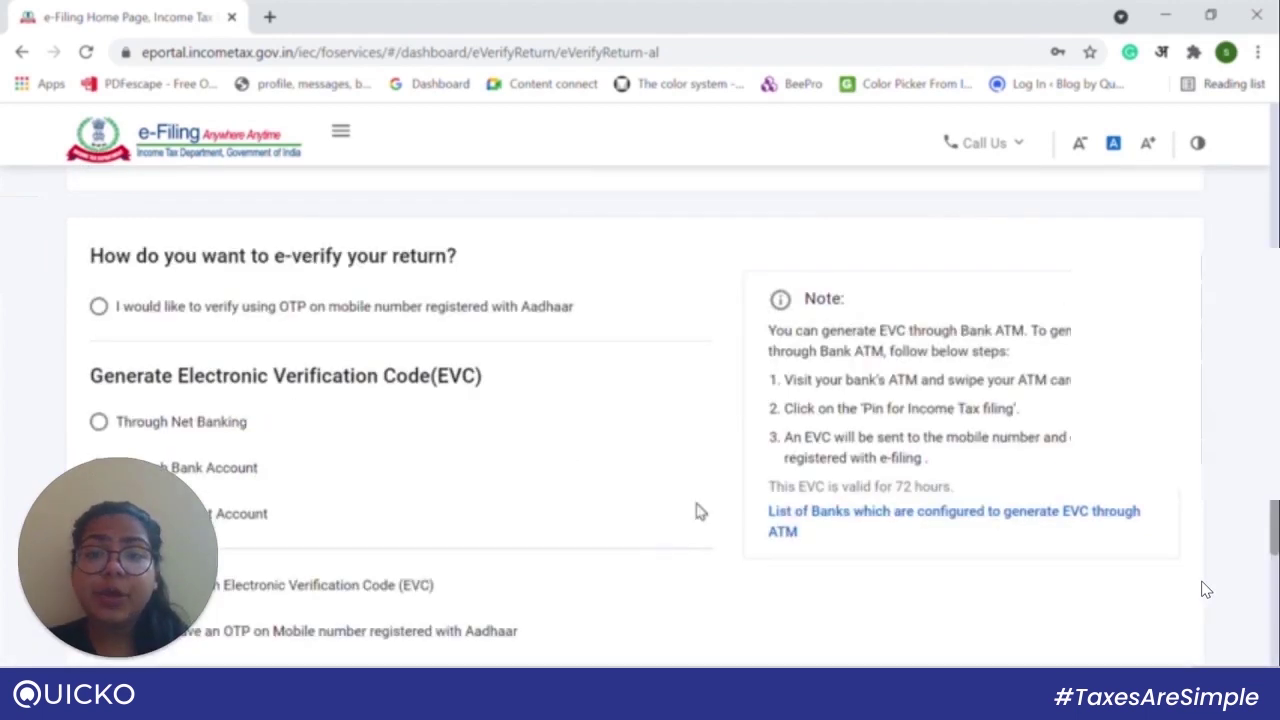